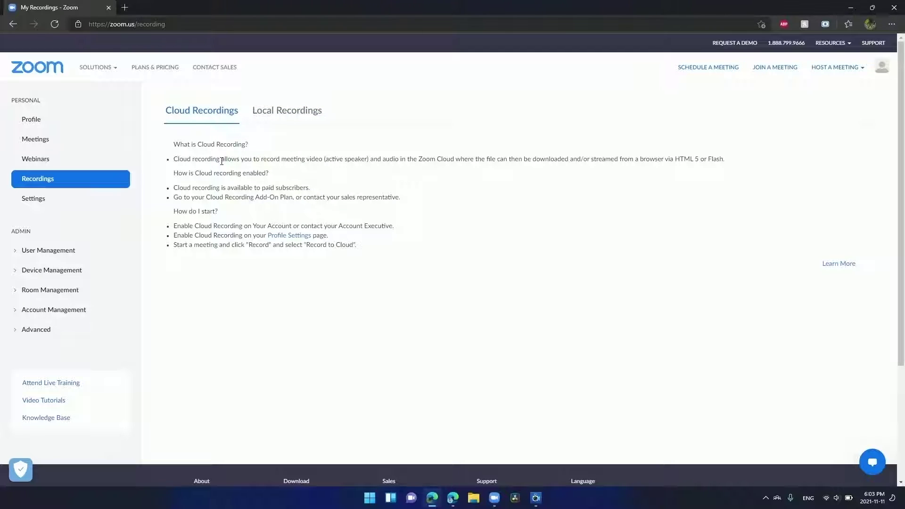
Read the Cloud Recordings explanation, covering what cloud recording does and which subscribers it is available to
left_click_drag(222, 161, 666, 168)
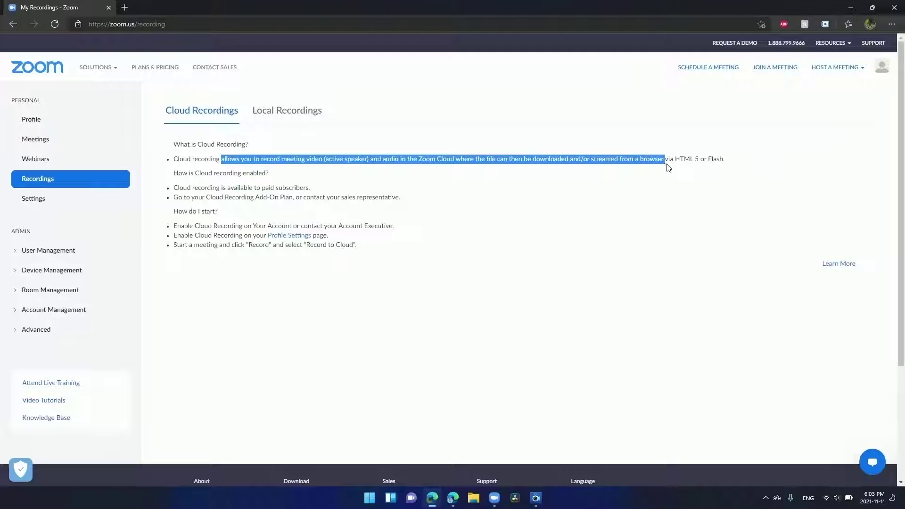
left_click(627, 222)
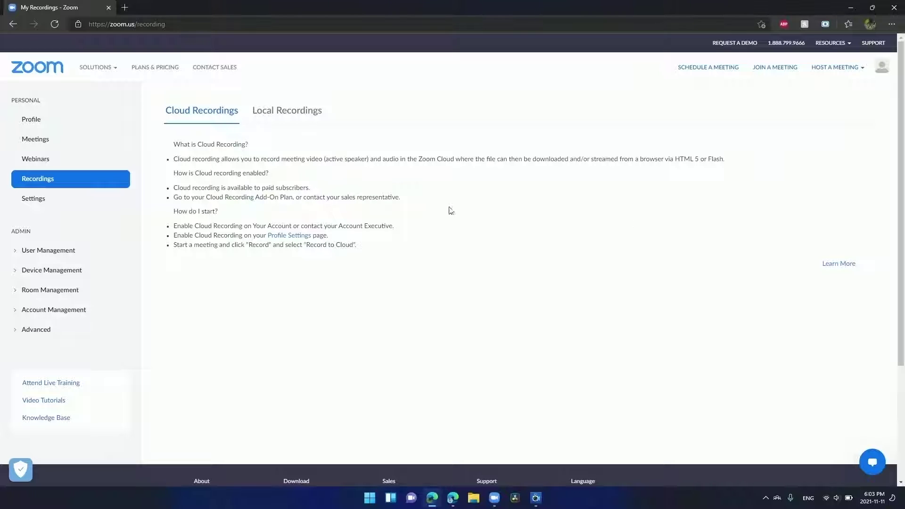
left_click_drag(419, 161, 463, 171)
double_click(546, 159)
left_click(538, 293)
left_click_drag(228, 188, 309, 188)
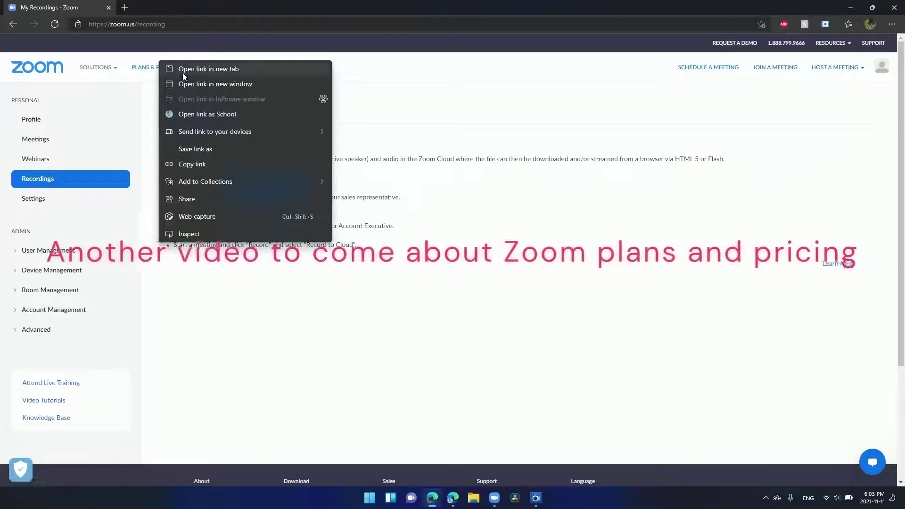
Open the Plans & Pricing page in a new tab, review the Basic plan, and close the tab
left_click(183, 71)
left_click(169, 7)
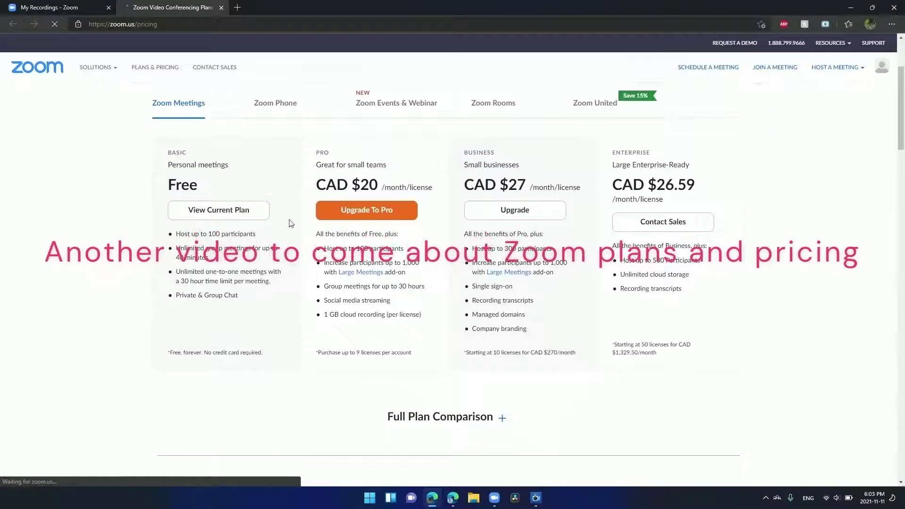
left_click_drag(172, 154, 259, 182)
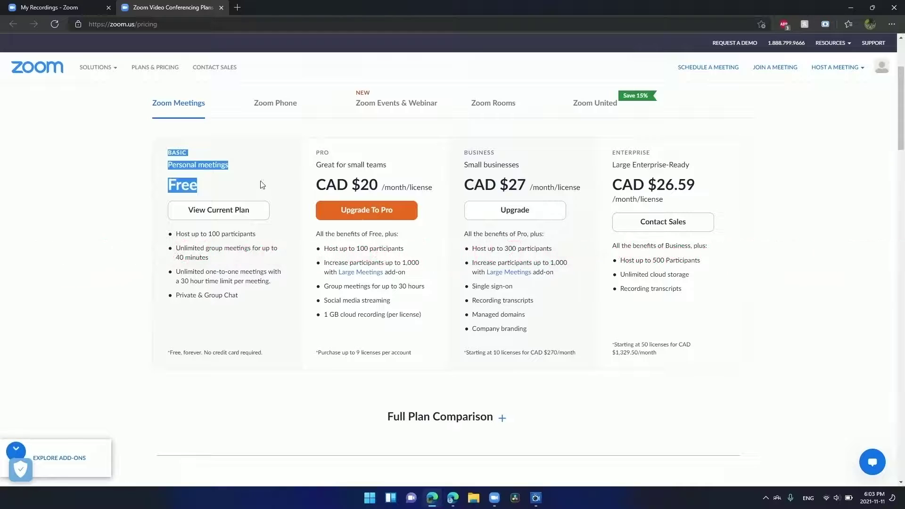
left_click(303, 409)
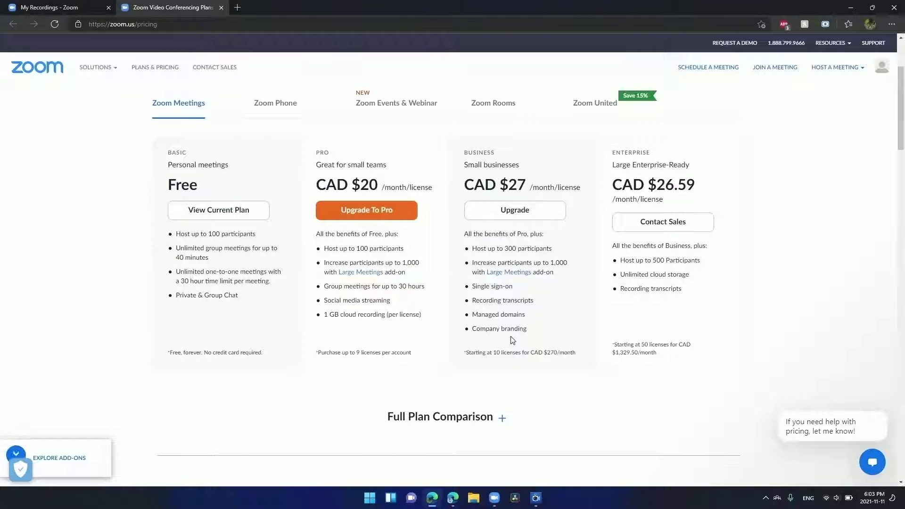
key("ctrl+w")
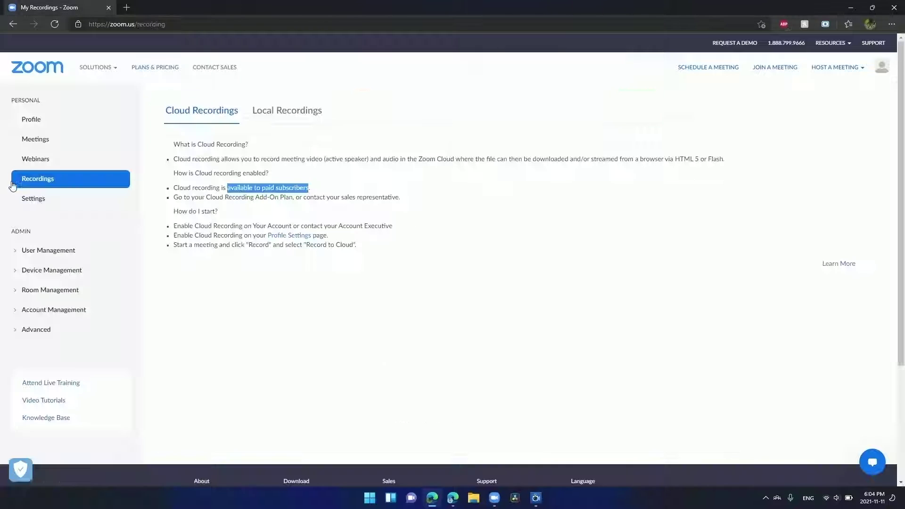
Show the list of local recordings and read the note about which computer can access them
left_click(307, 307)
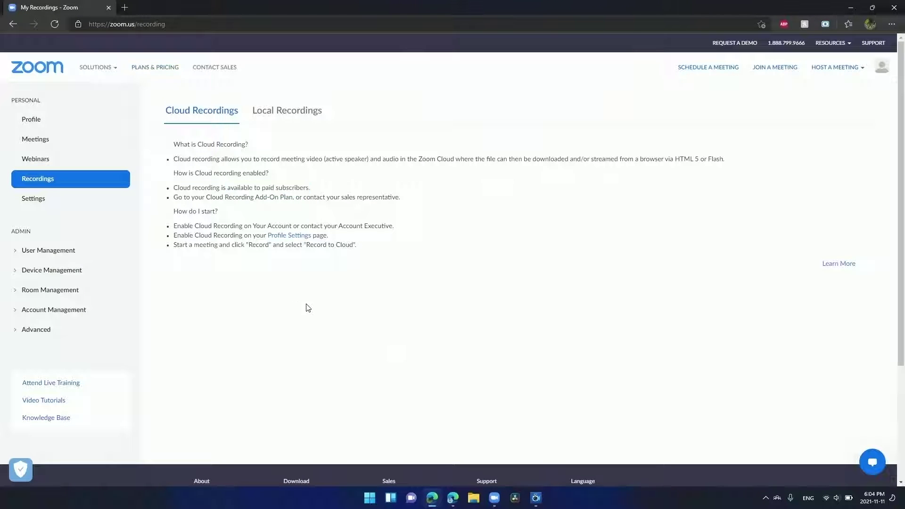
left_click(308, 113)
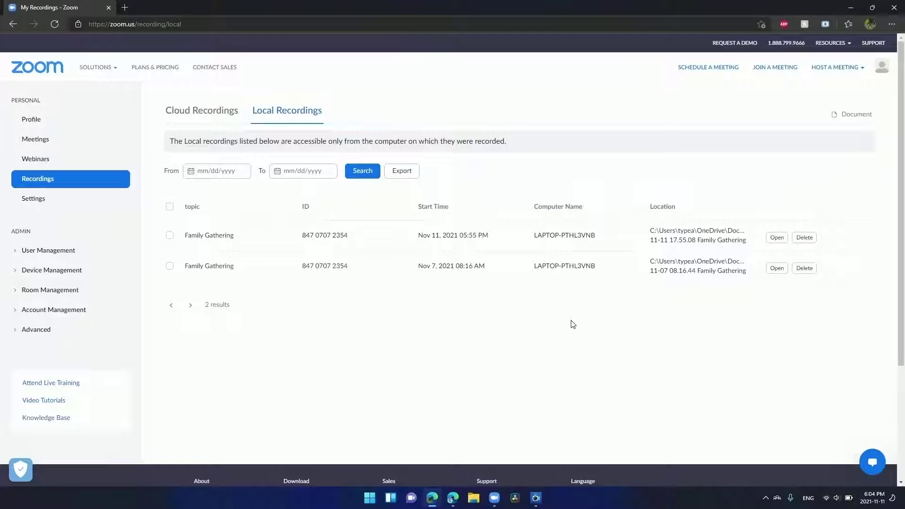
left_click_drag(294, 142, 500, 141)
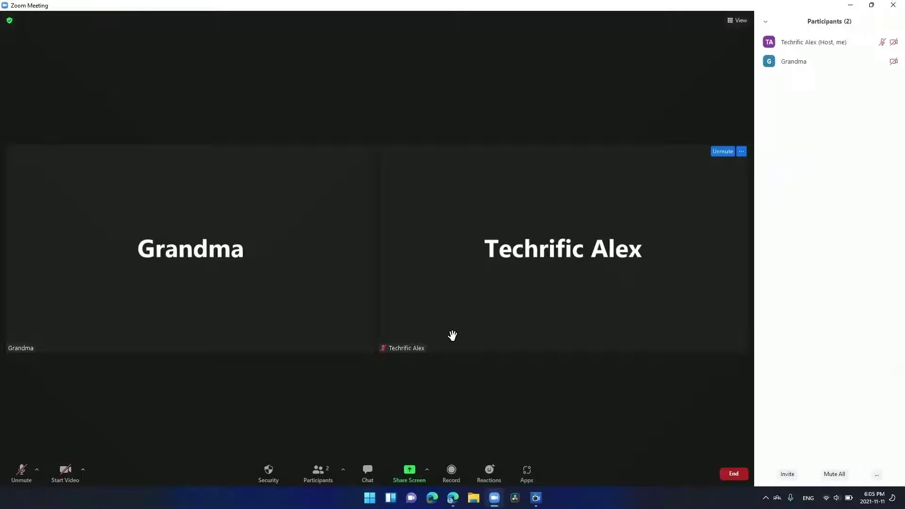
Record the running Zoom meeting, pausing and resuming the recording once before stopping it
left_click(460, 474)
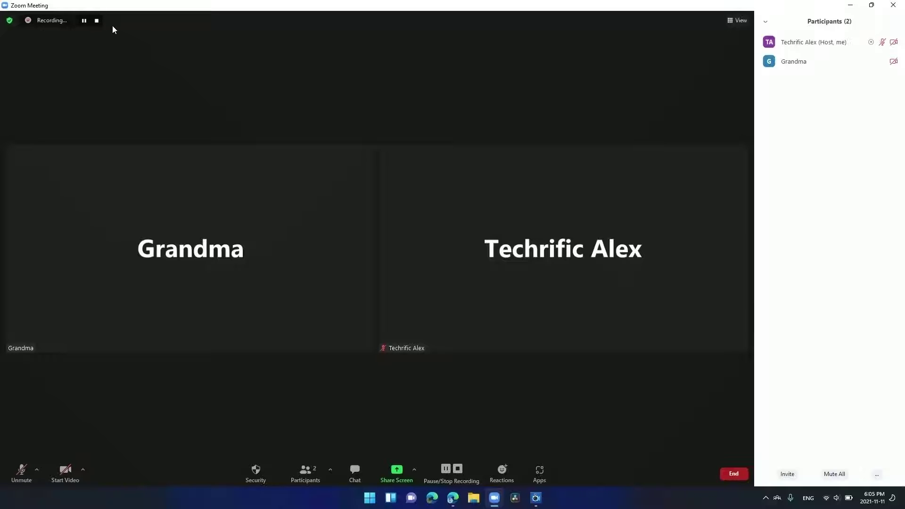
left_click(83, 21)
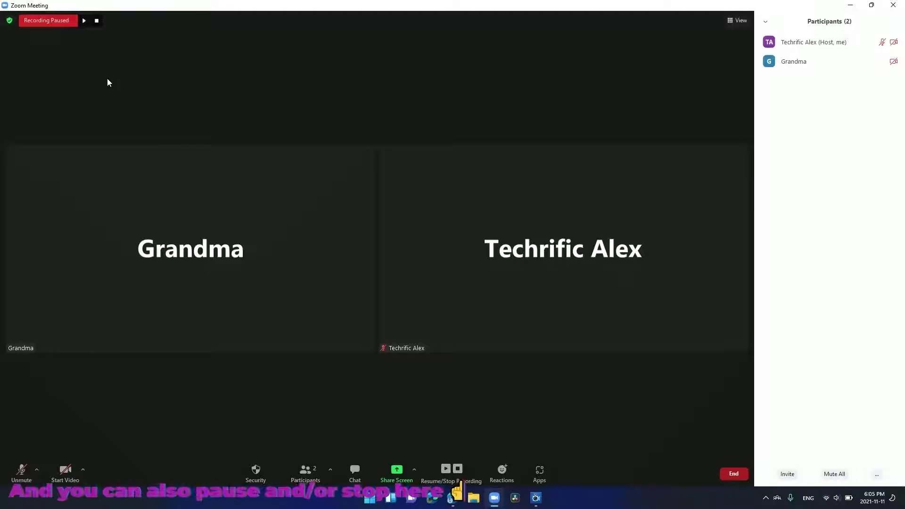
left_click(84, 21)
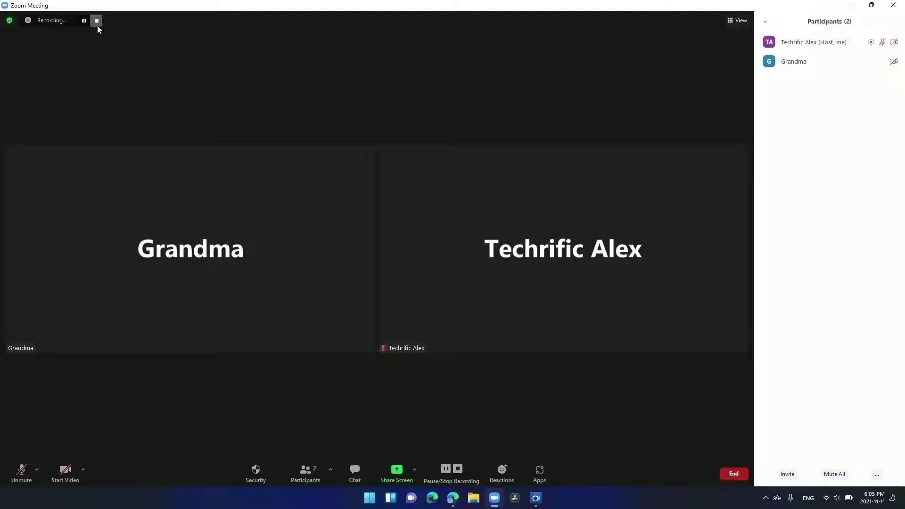
left_click(97, 21)
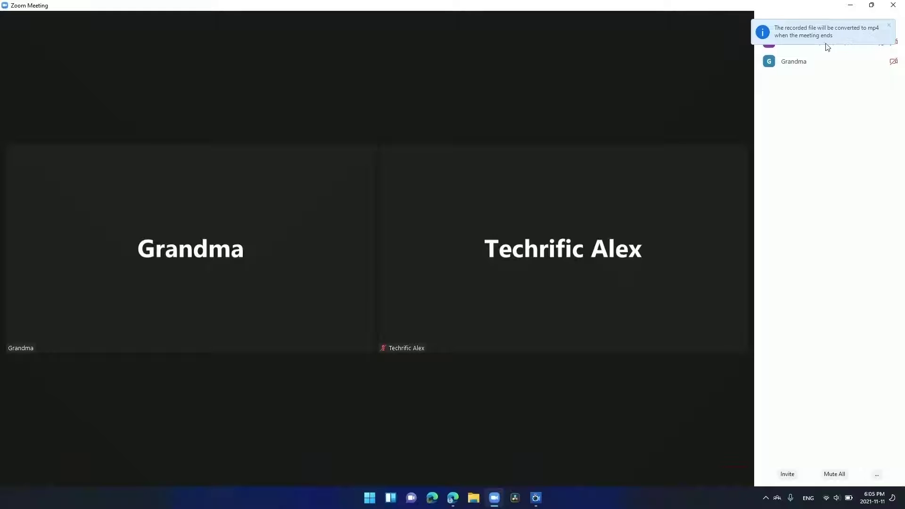
End the meeting for all participants
mouse_move(333, 63)
left_click(734, 476)
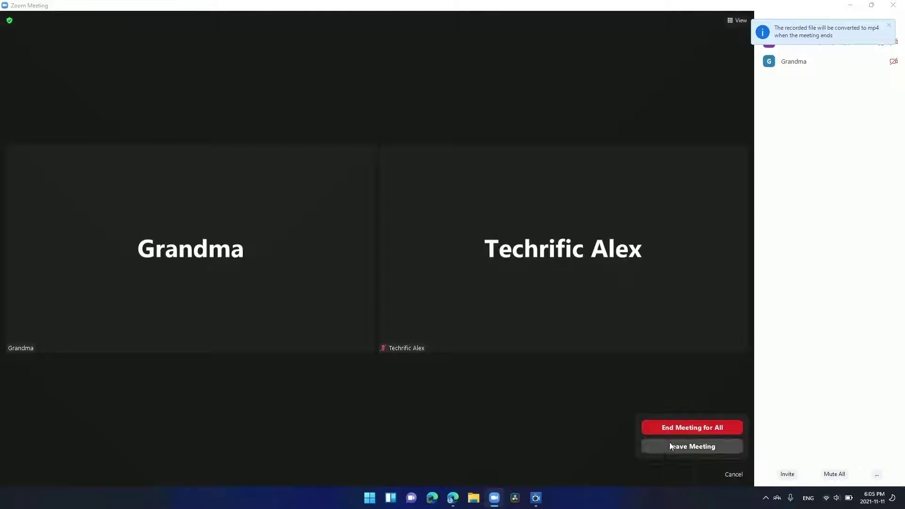
left_click(737, 428)
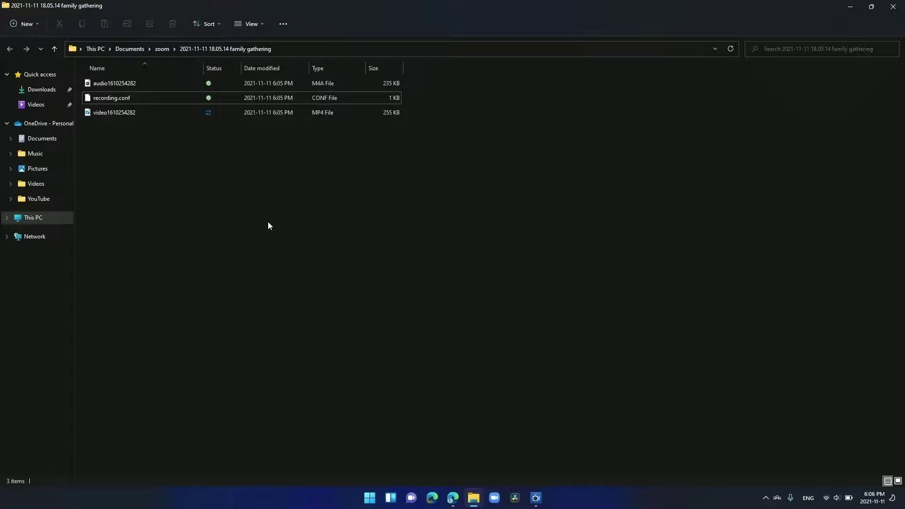
Examine the audio, recording.conf and video files in the meeting's recording folder
double_click(213, 84)
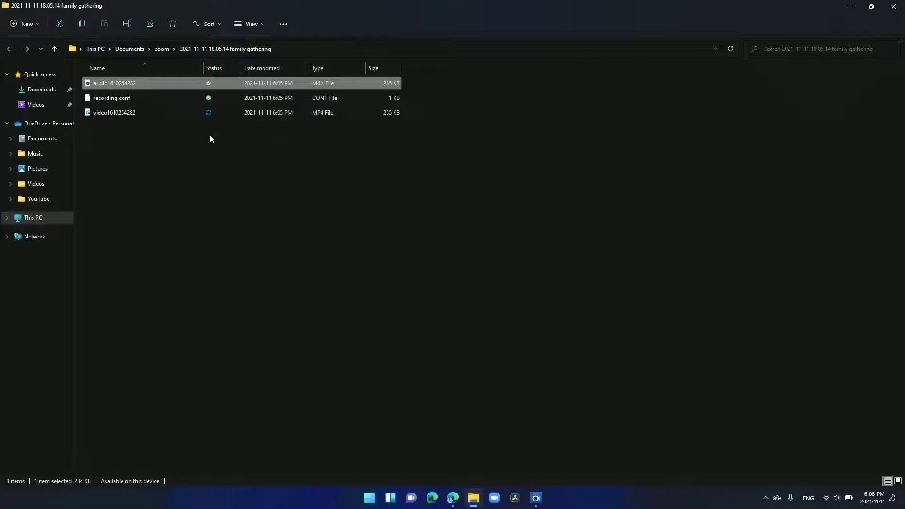
left_click(163, 99)
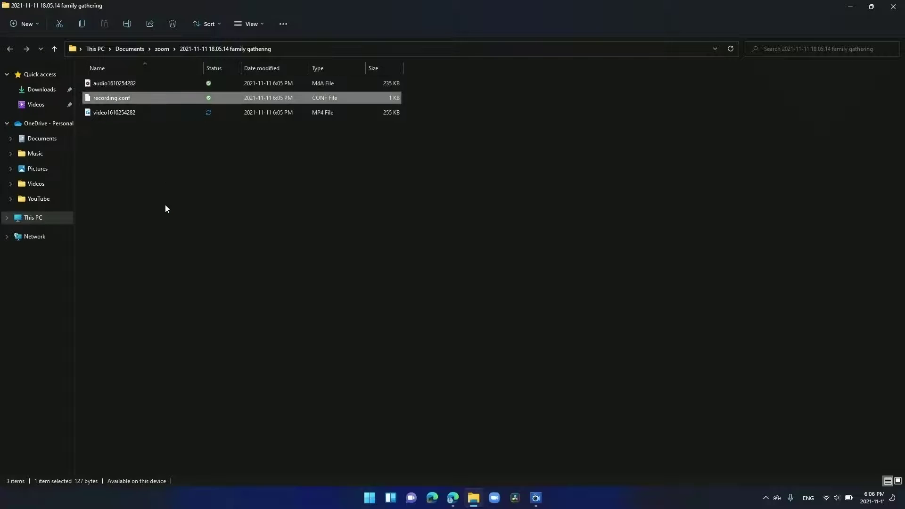
left_click(160, 113)
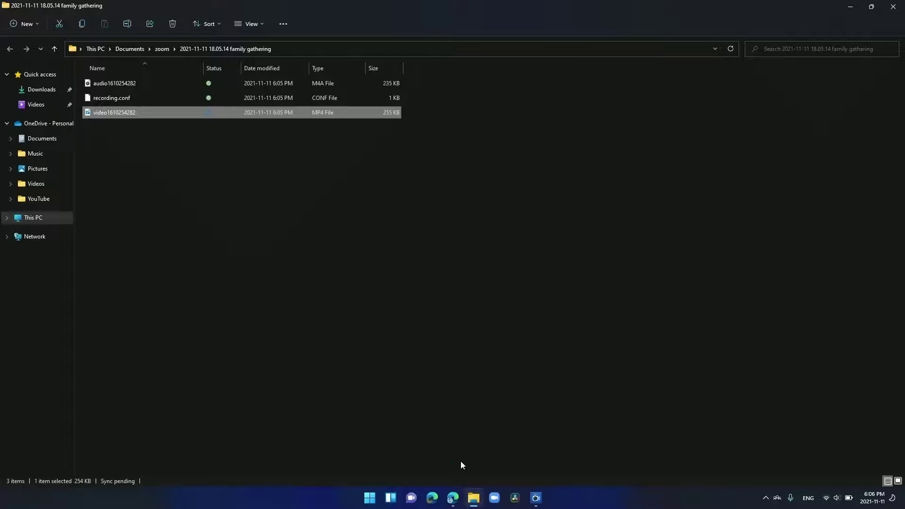
Switch to a maximized Edge window, go to zoom.us and open the account's settings page
left_click(432, 498)
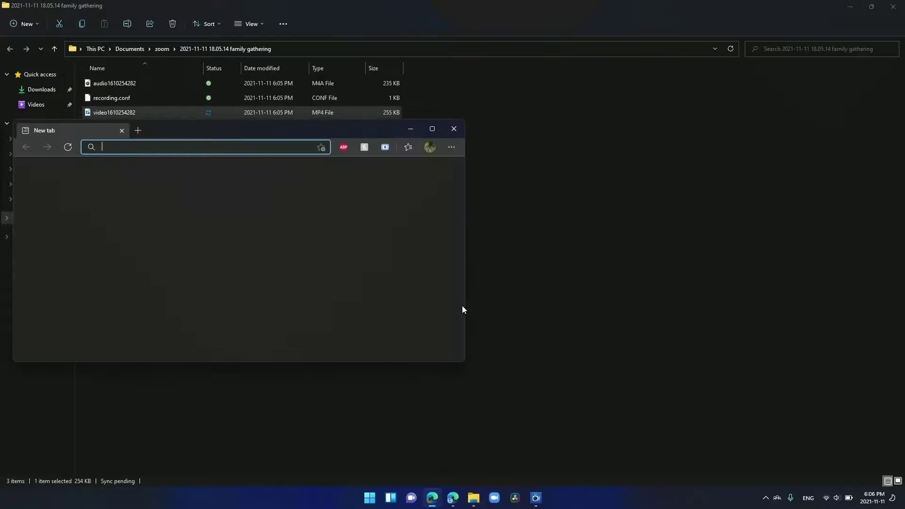
left_click(432, 129)
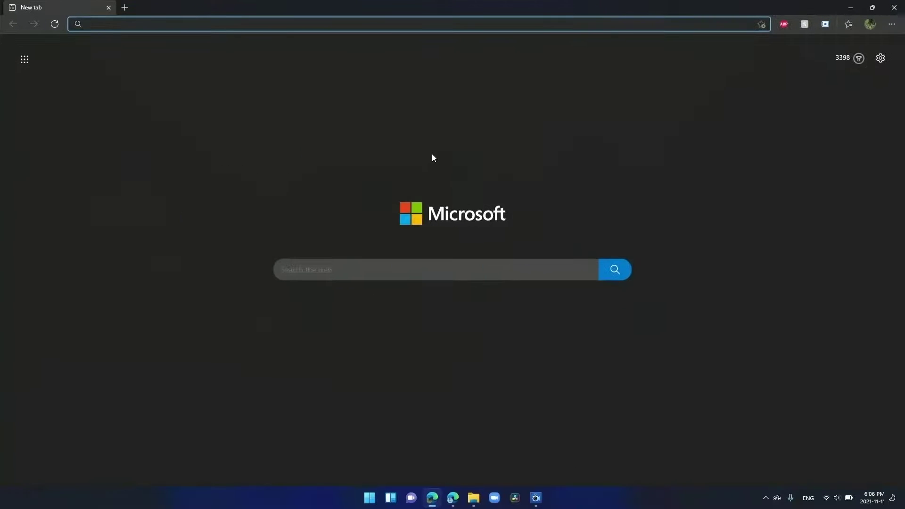
type("zoom.us")
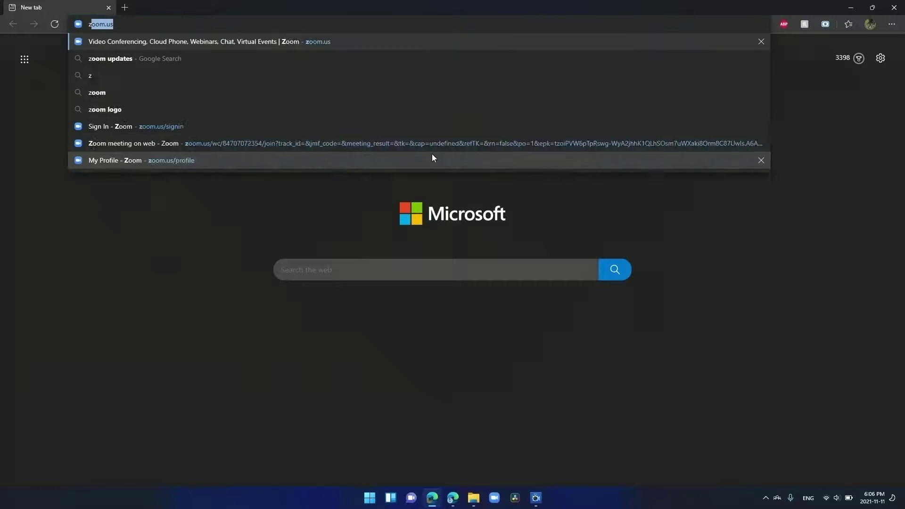
key("Return")
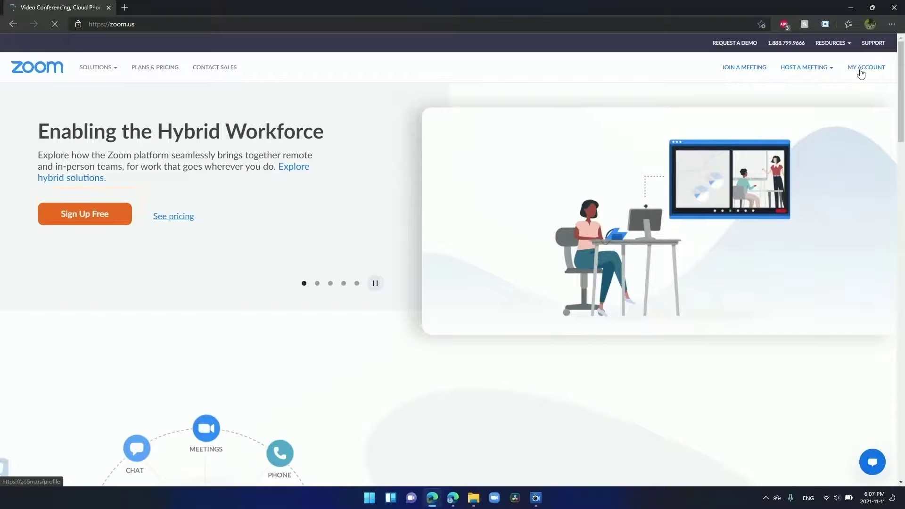
left_click(867, 66)
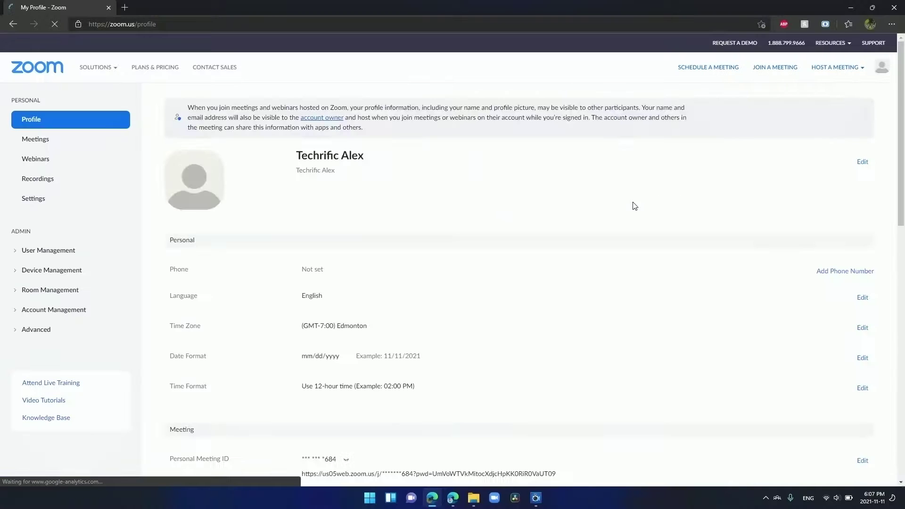
left_click(85, 198)
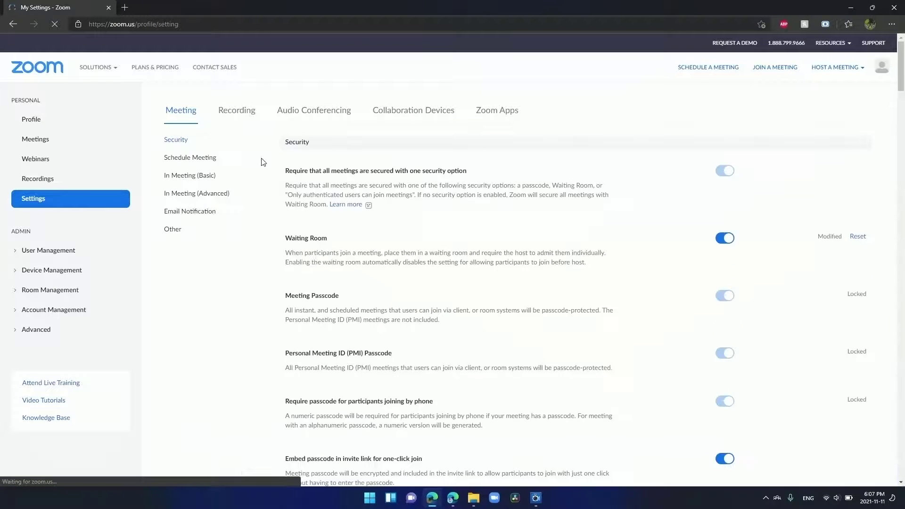
Disable "Local recording" in the account's recording settings
left_click(248, 111)
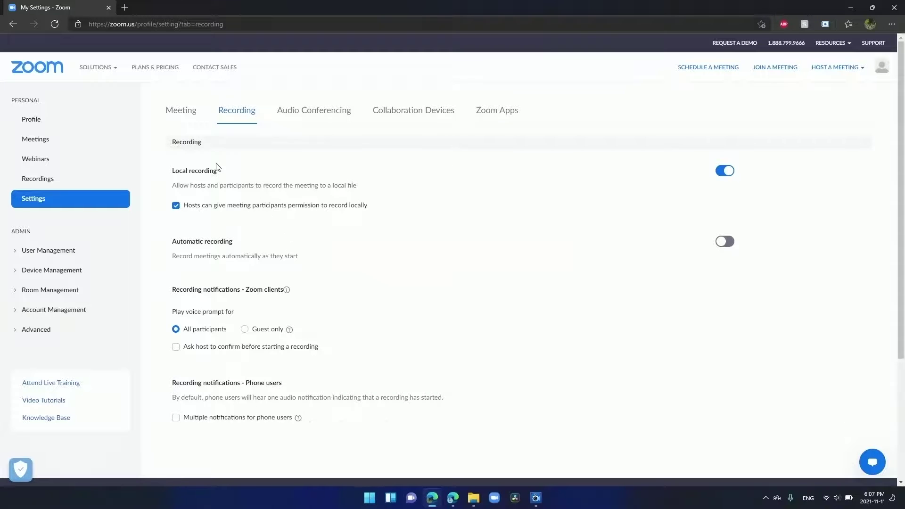
left_click(726, 171)
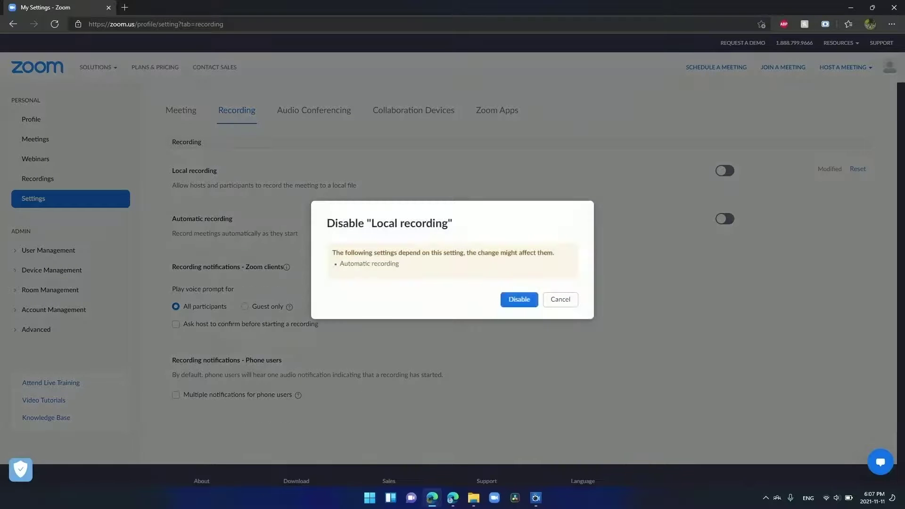
left_click(518, 300)
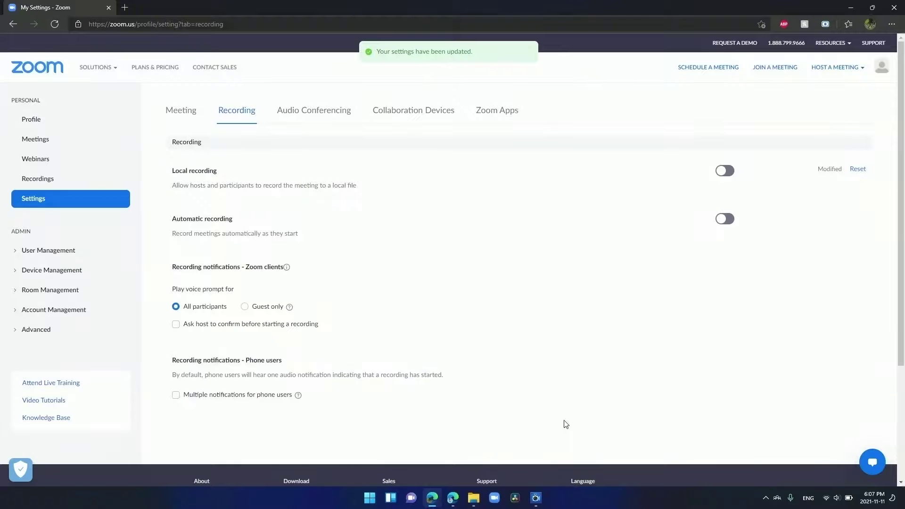
Start the Family Gathering meeting from the Zoom desktop app, check its controls for a recording option, and close the meeting
left_click(493, 501)
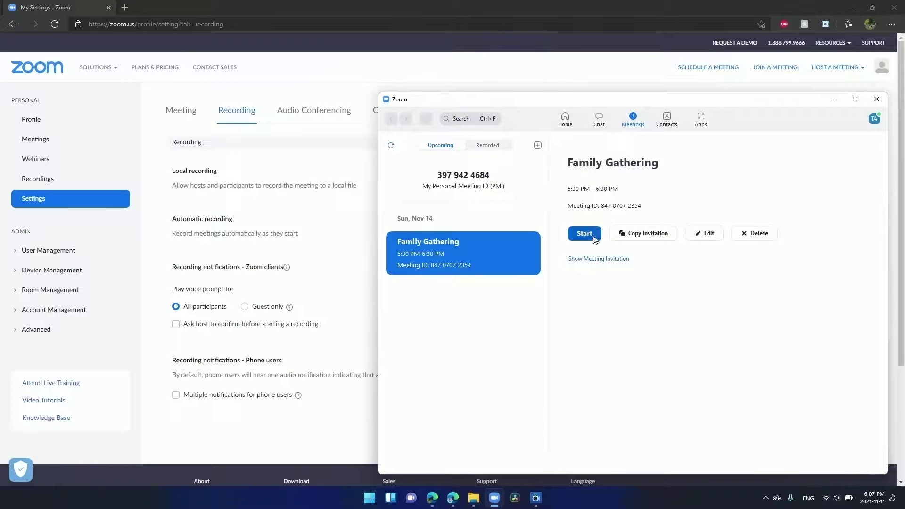
left_click(586, 235)
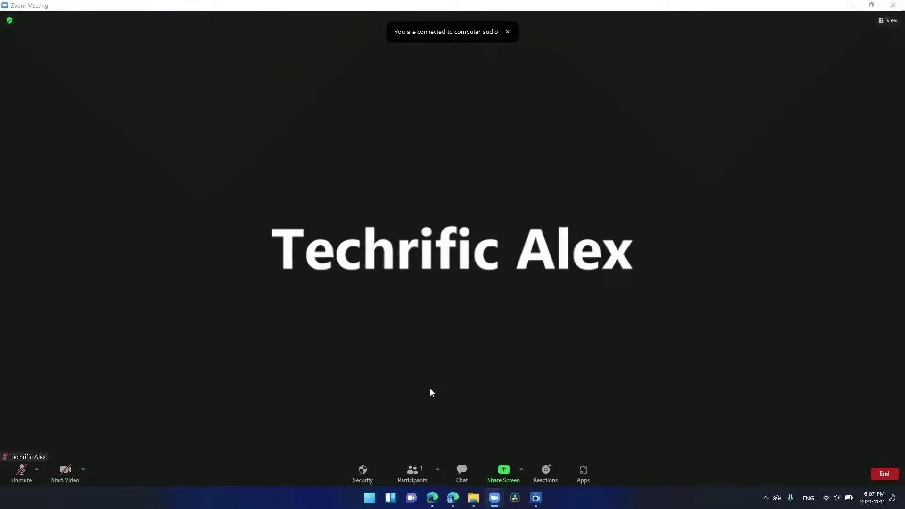
left_click(411, 470)
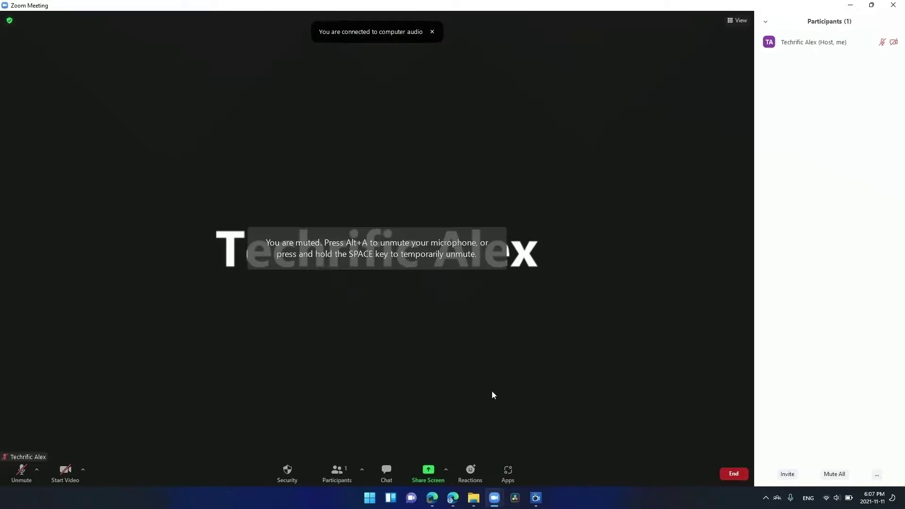
left_click(894, 4)
left_click(877, 28)
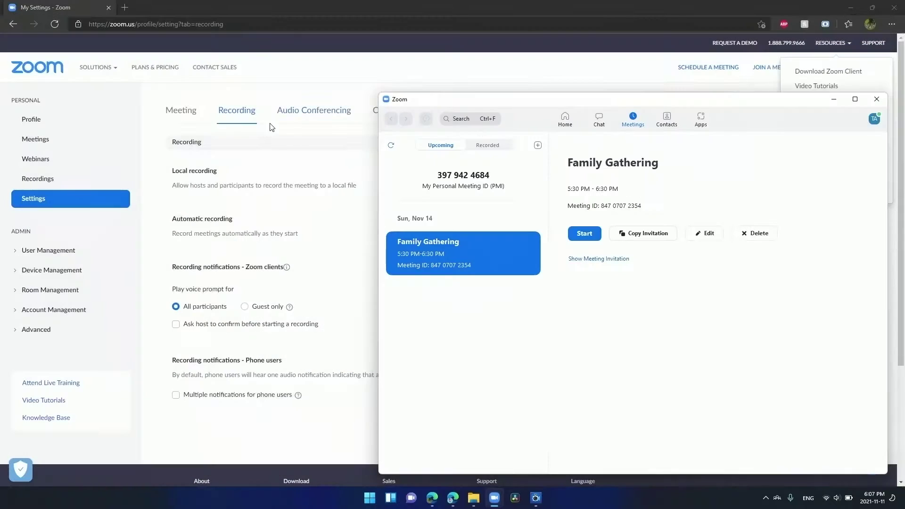
Return to the browser and enable "Local recording" again in the recording settings
left_click(276, 137)
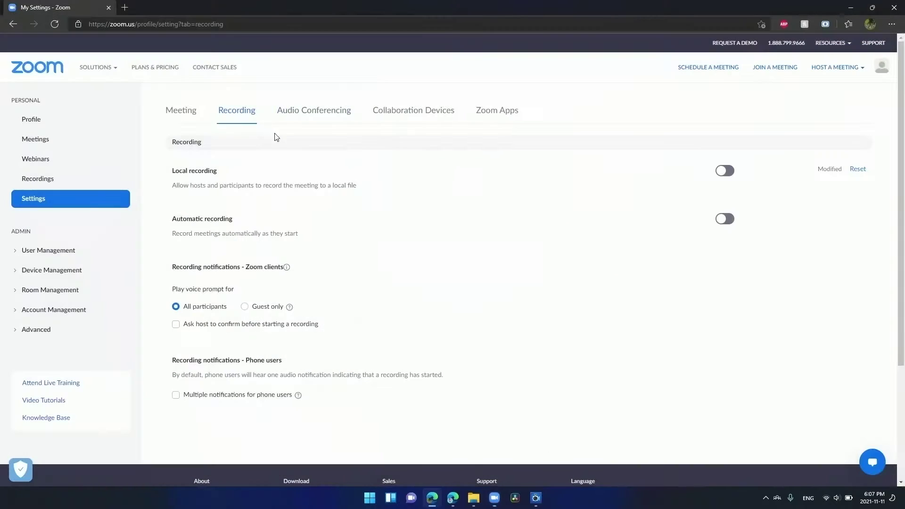
left_click(724, 170)
left_click(520, 299)
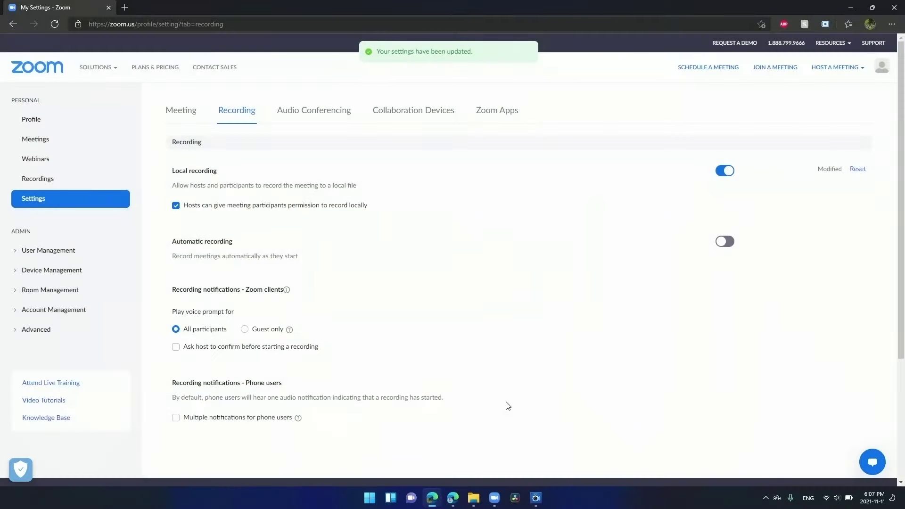
Switch to the Zoom desktop app, restart the Family Gathering meeting and maximize its window
mouse_move(492, 500)
left_click(518, 434)
left_click(585, 235)
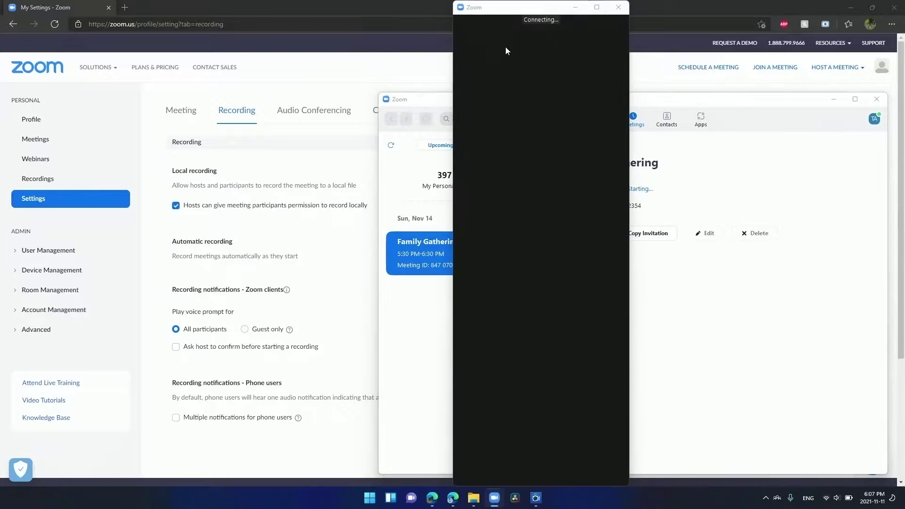
double_click(604, 6)
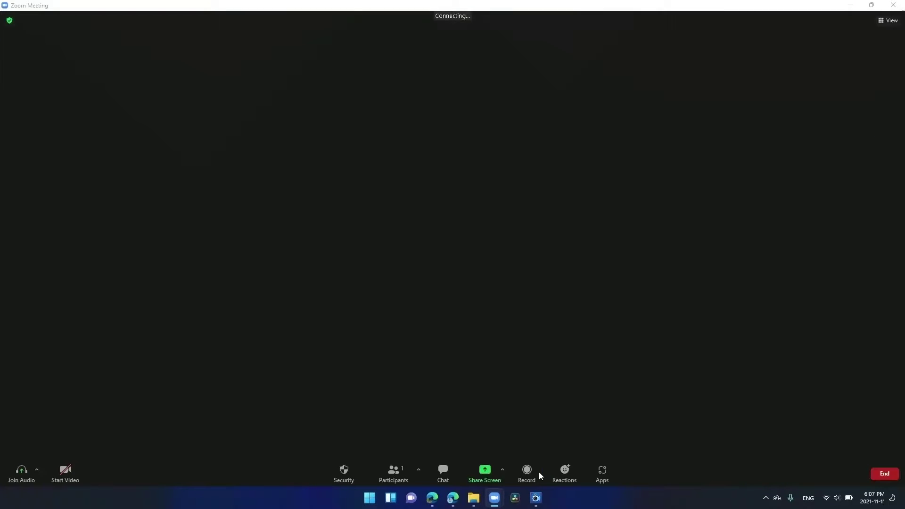